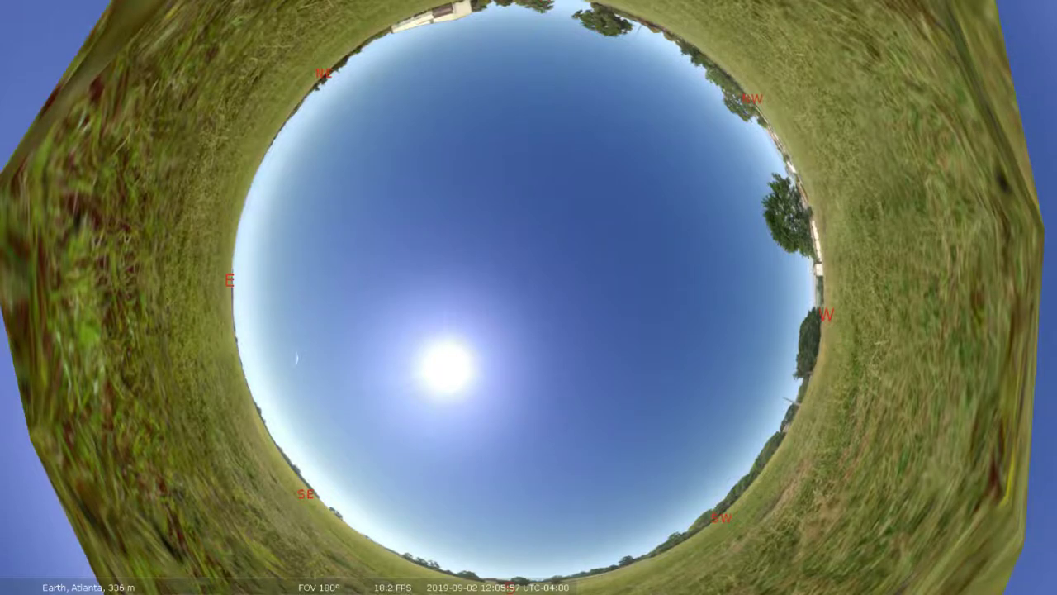
Jump to the saved Moon bookmark for 2019-01-20 at 22:09.
key(alt+b)
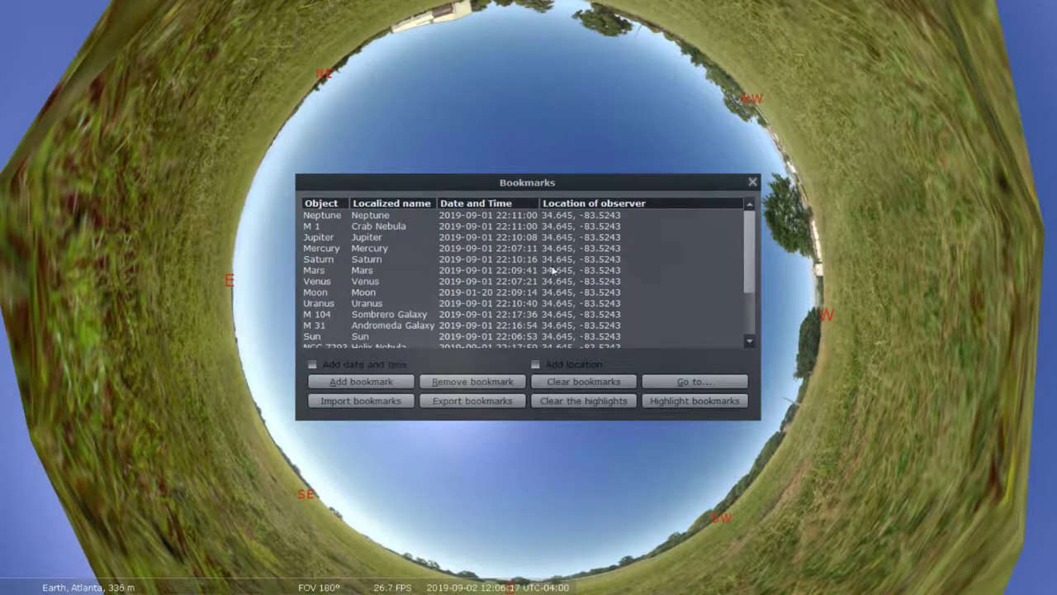
double_click(358, 295)
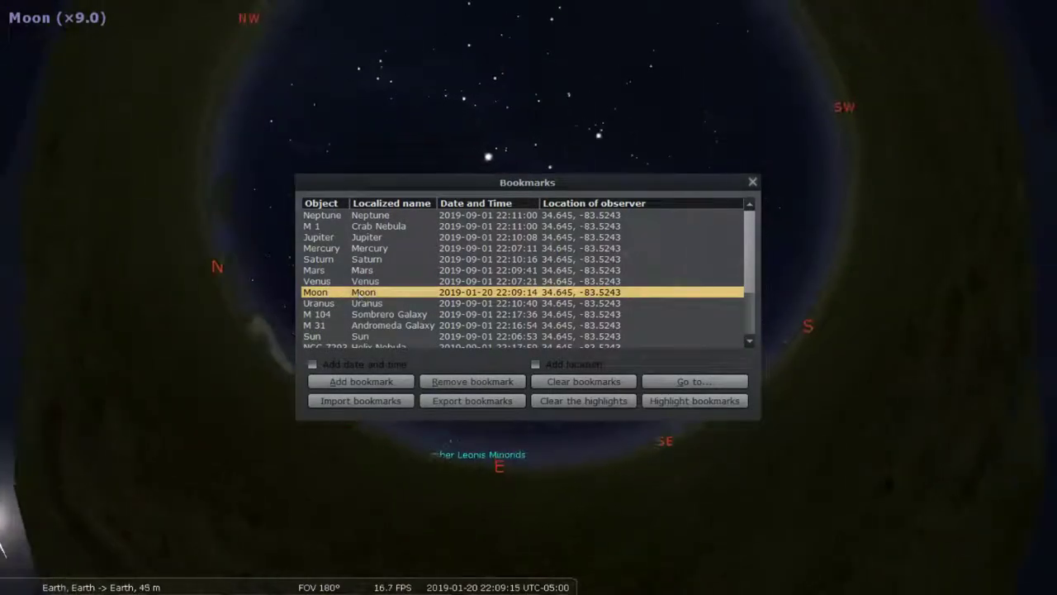
Close Bookmarks, turn the sky, deselect the Moon, and hide the meteor shower labels.
click(752, 181)
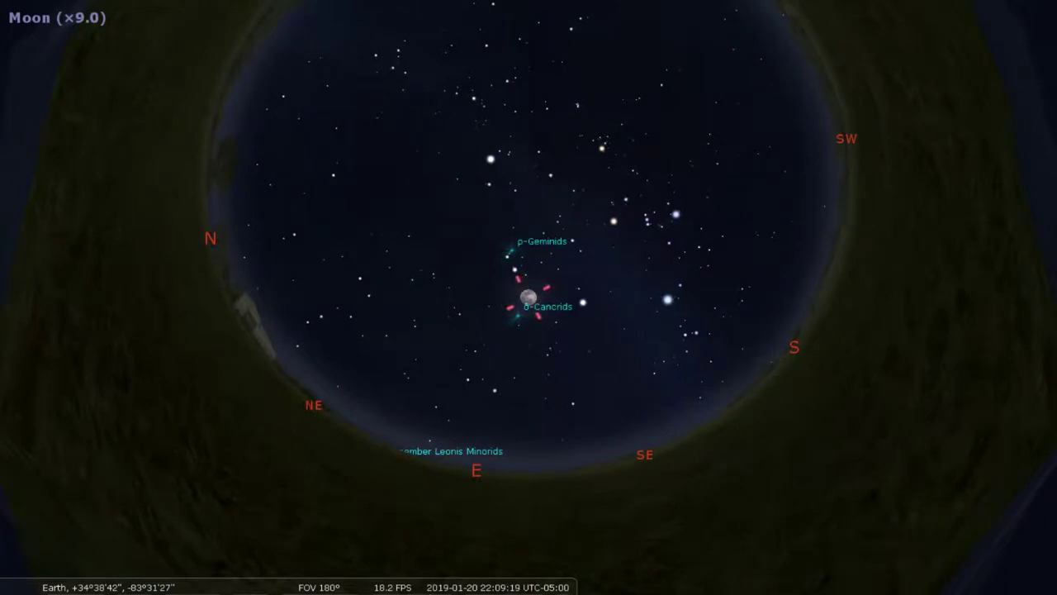
key(Right)
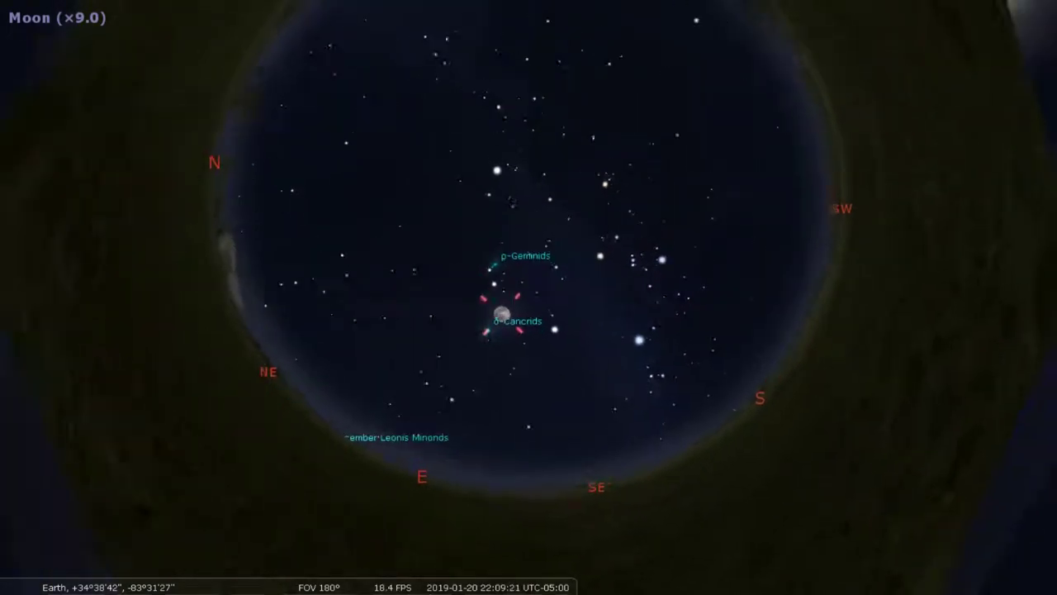
key(Right)
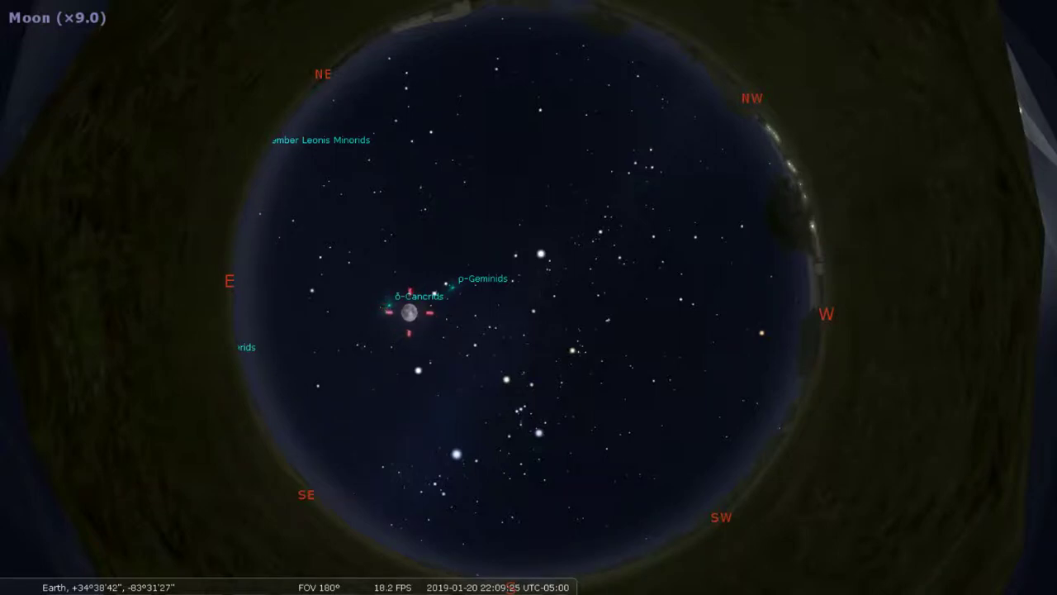
right_click(410, 314)
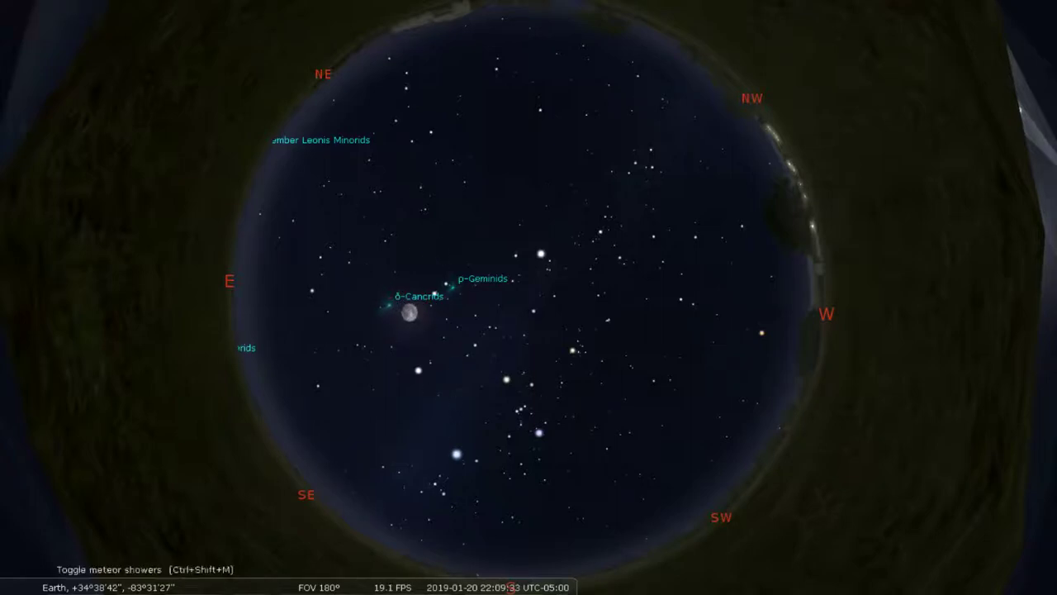
click(401, 581)
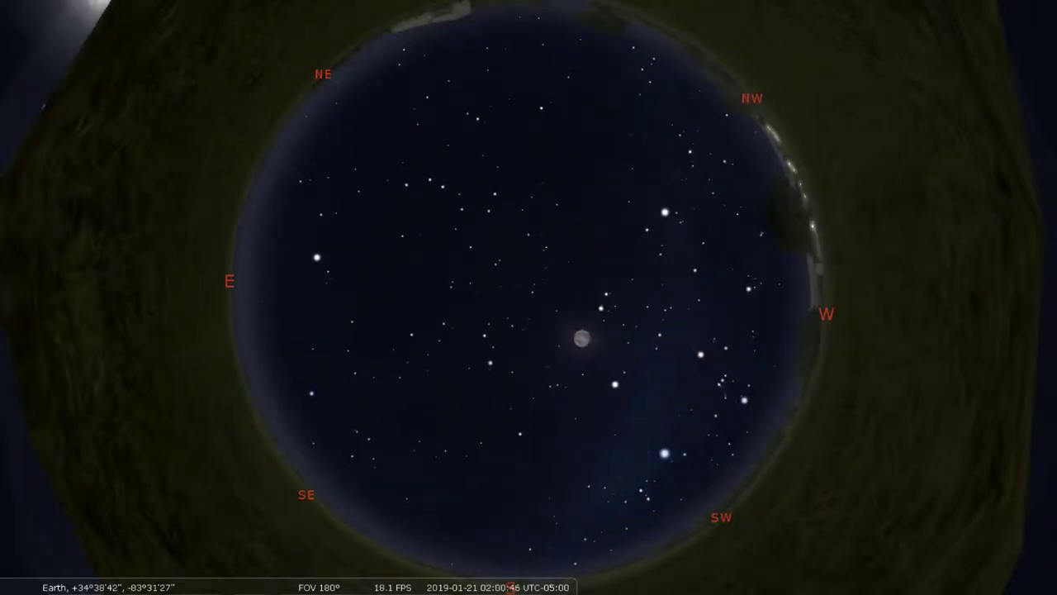
Rewind to before the eclipse, zoom in on the Moon through totality, then zoom back out.
key(j)
key(j)
key(j)
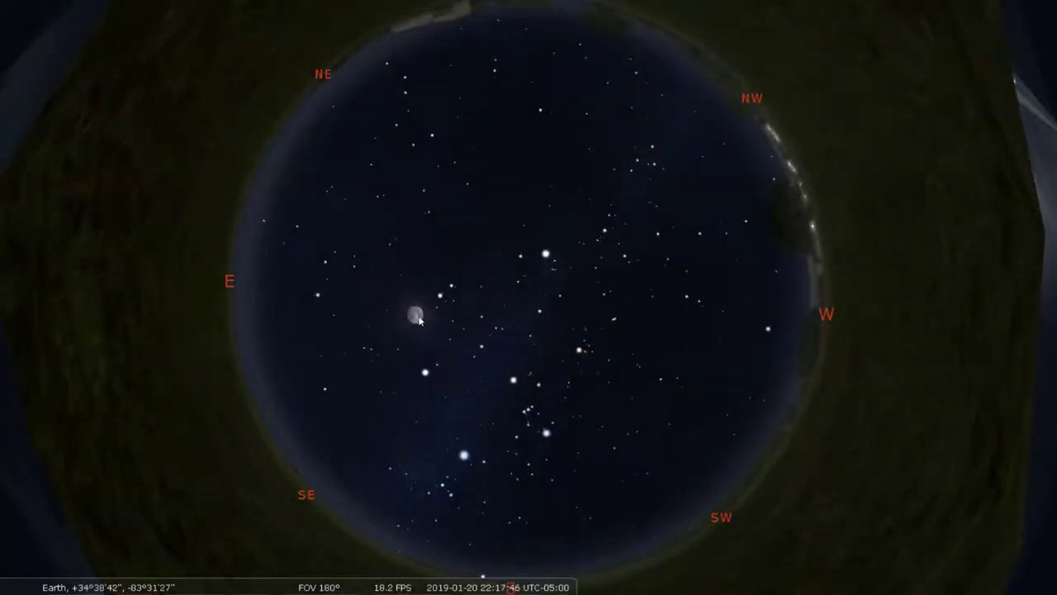
click(416, 316)
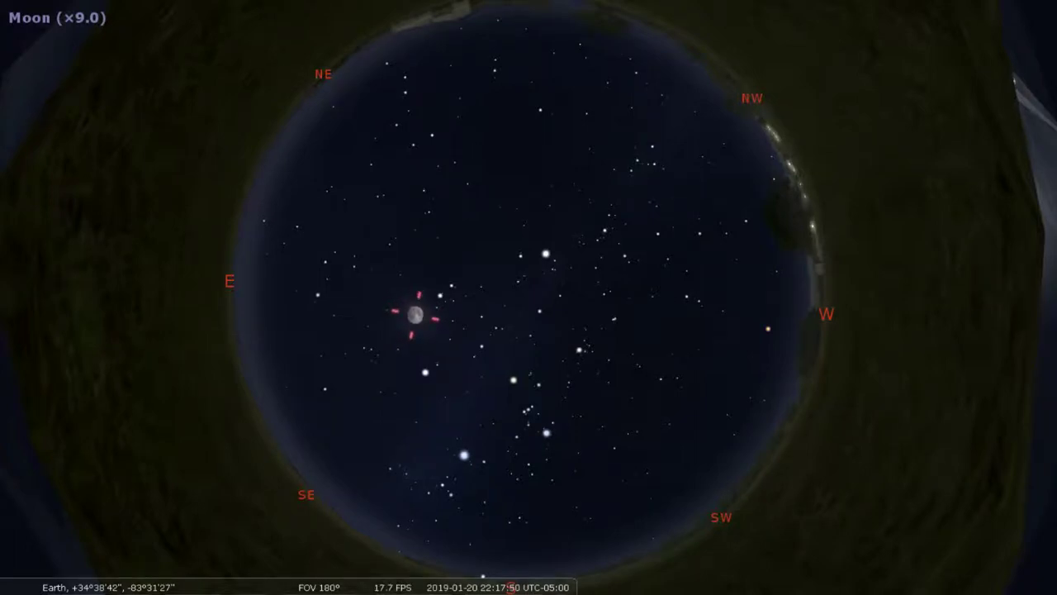
key(slash)
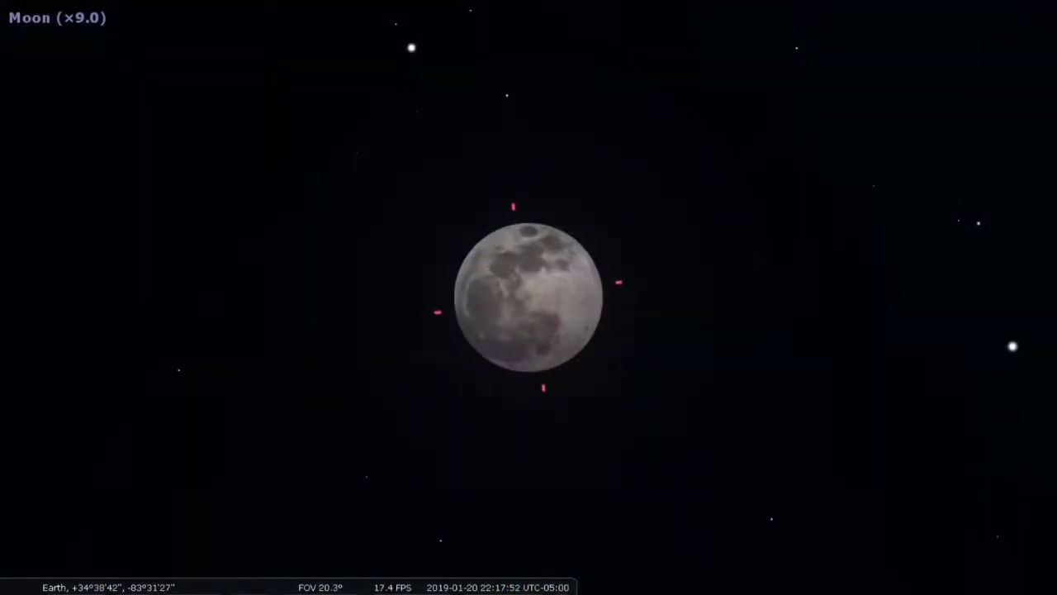
key(l)
key(l)
key(l)
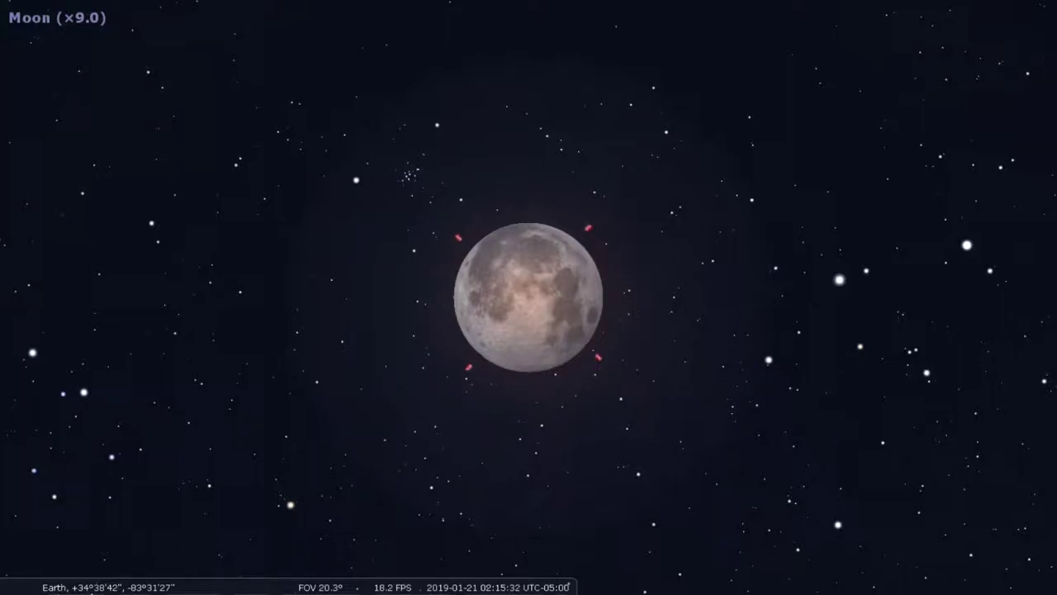
key(backslash)
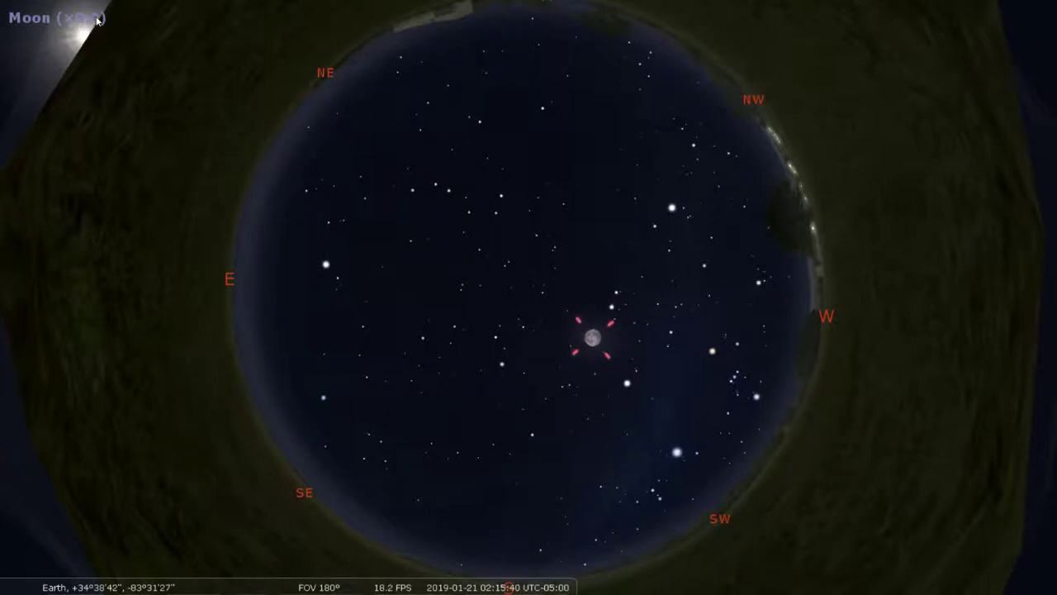
Uncheck Scale Moon in the SSO tab of the sky and viewing options.
mouse_move(1, 305)
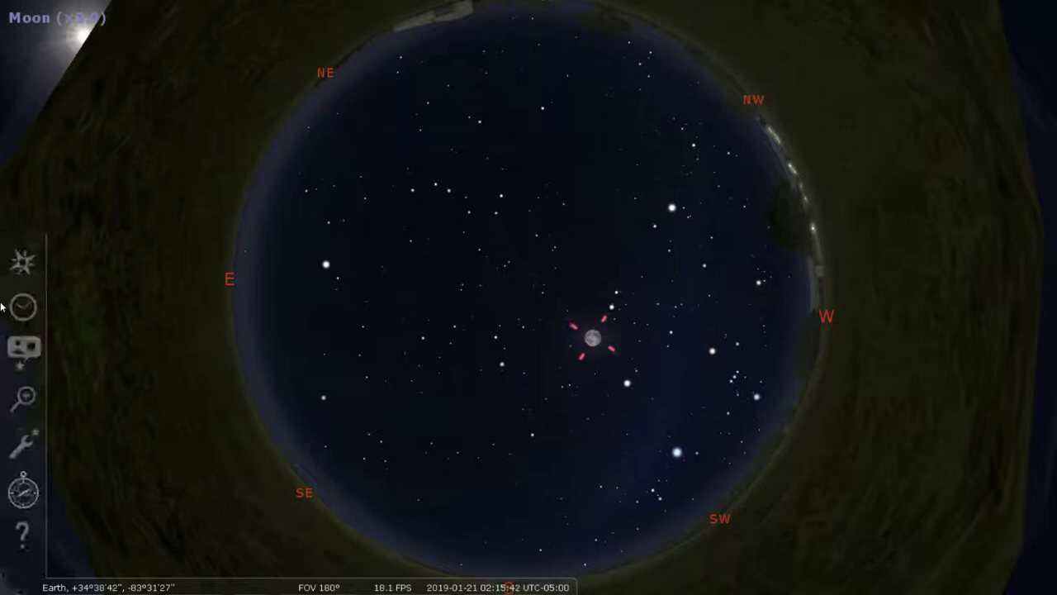
click(23, 353)
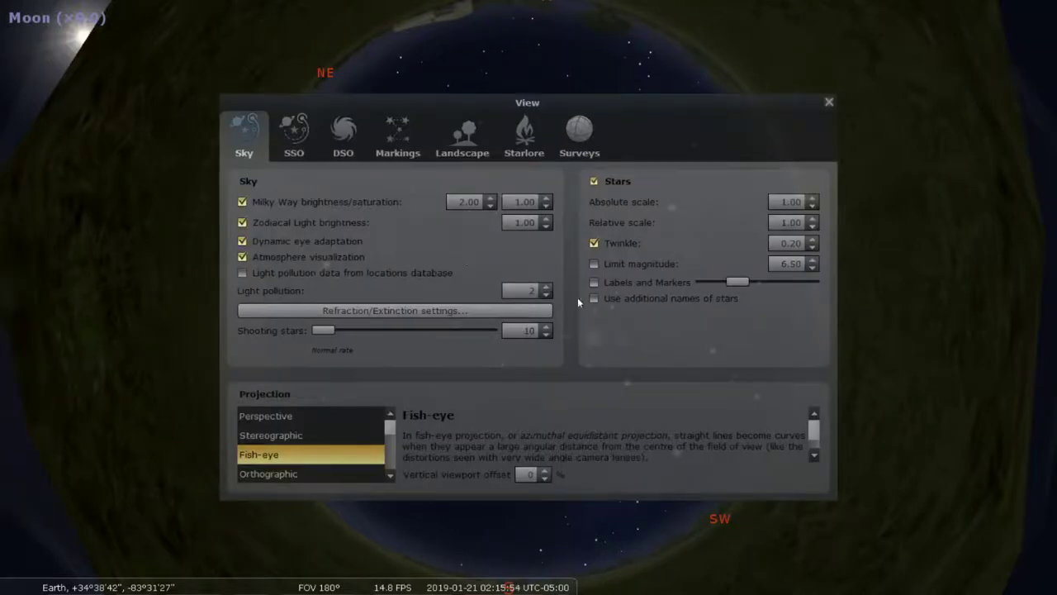
click(295, 140)
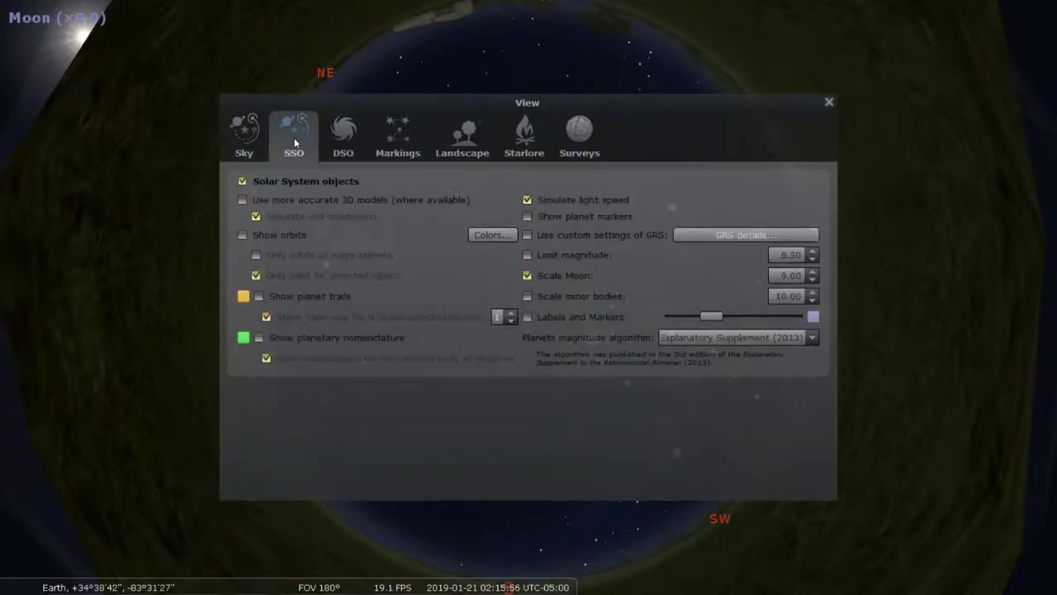
click(527, 276)
click(829, 102)
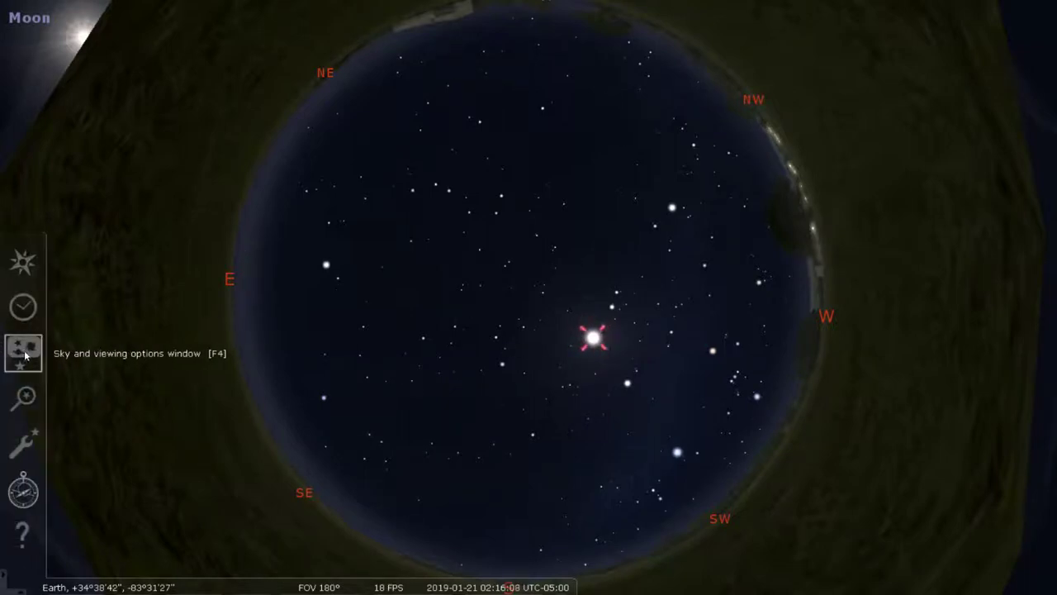
Switch the landscape to the Sun to watch Earth and Moon from there.
click(24, 355)
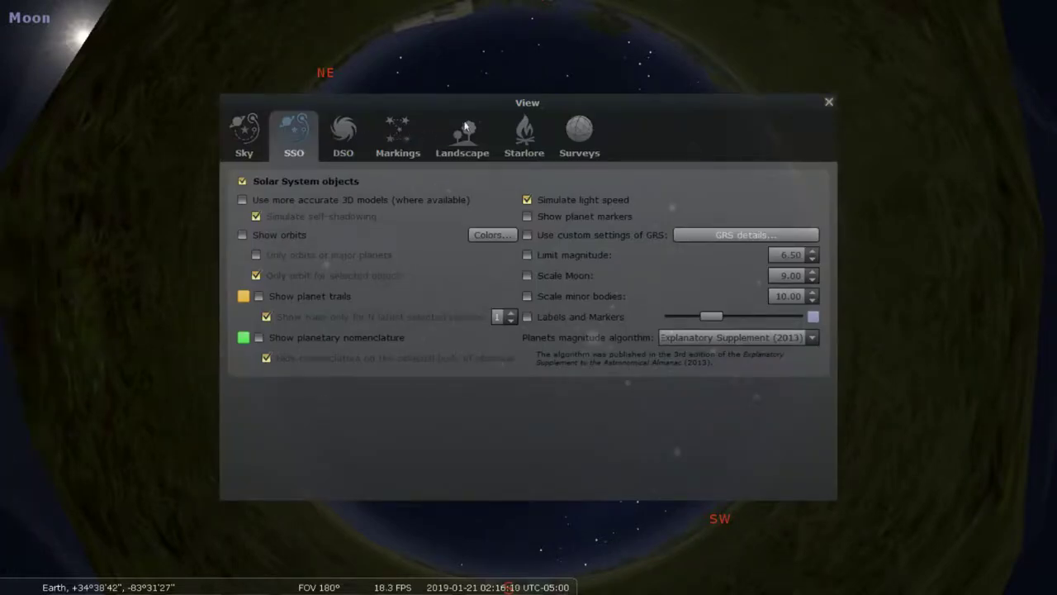
click(471, 135)
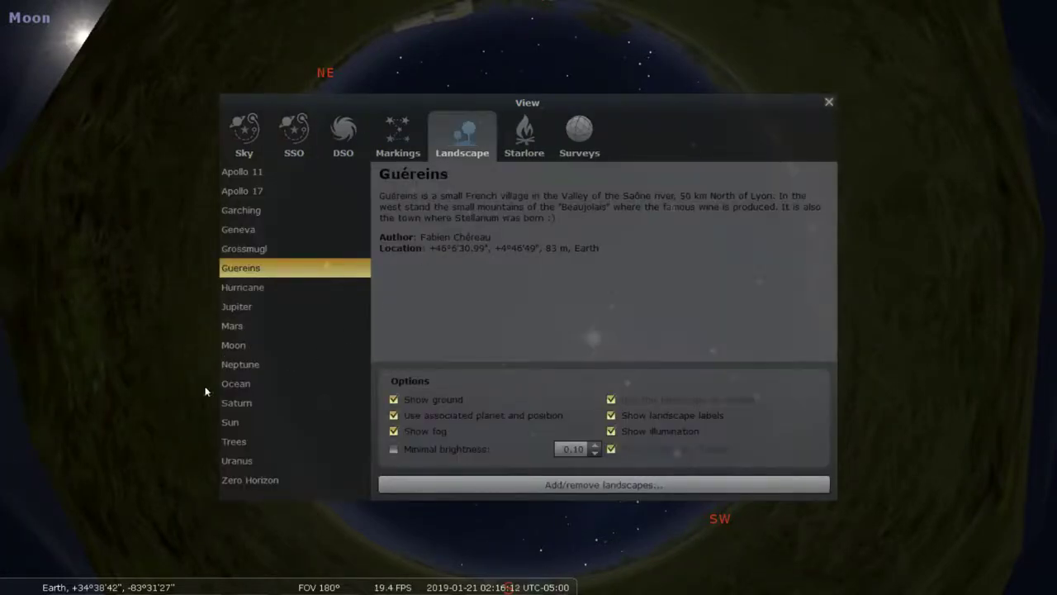
click(237, 423)
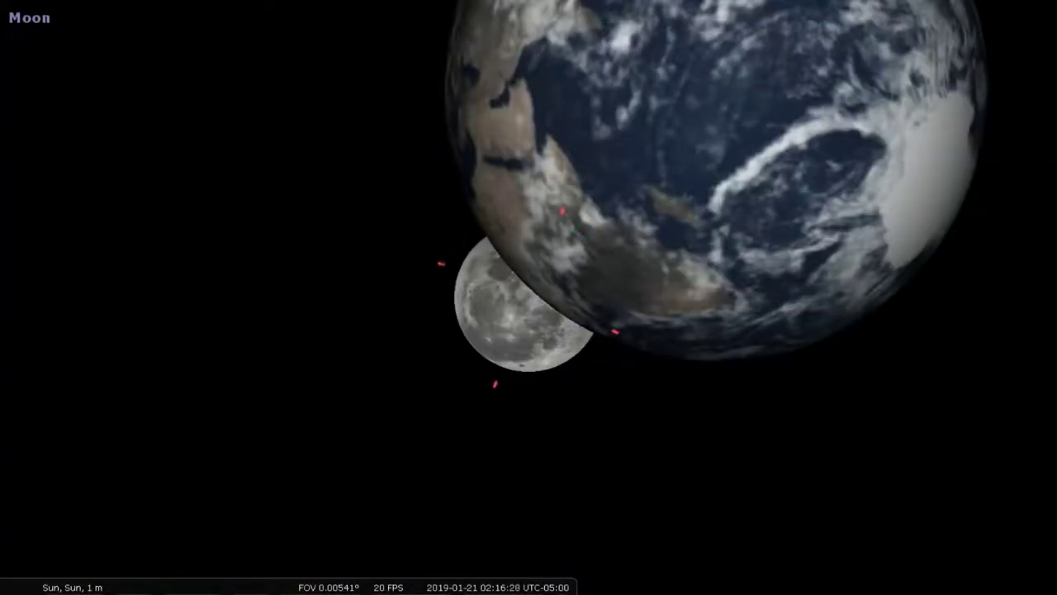
Zoom out, then select Earth and centre it with the Moon alongside.
key(Page_Down)
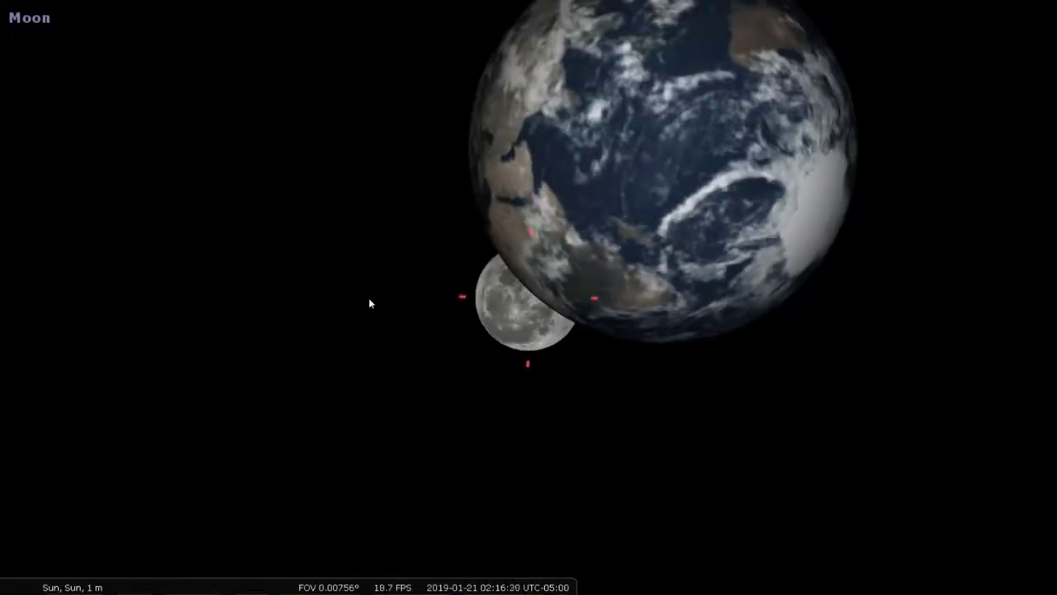
scroll(476, 263, down, 2)
scroll(561, 242, down, 2)
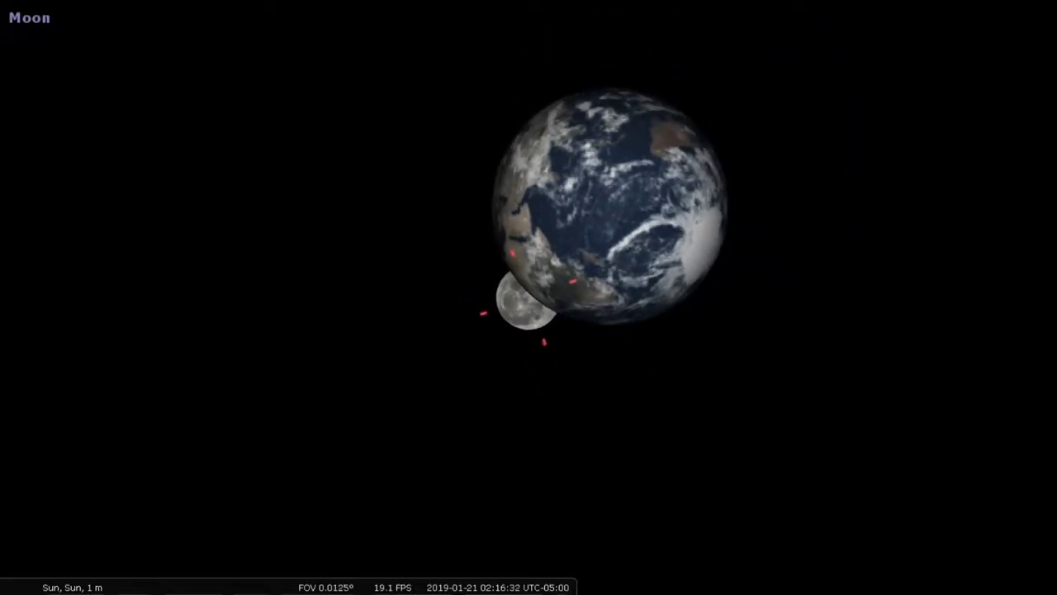
click(595, 218)
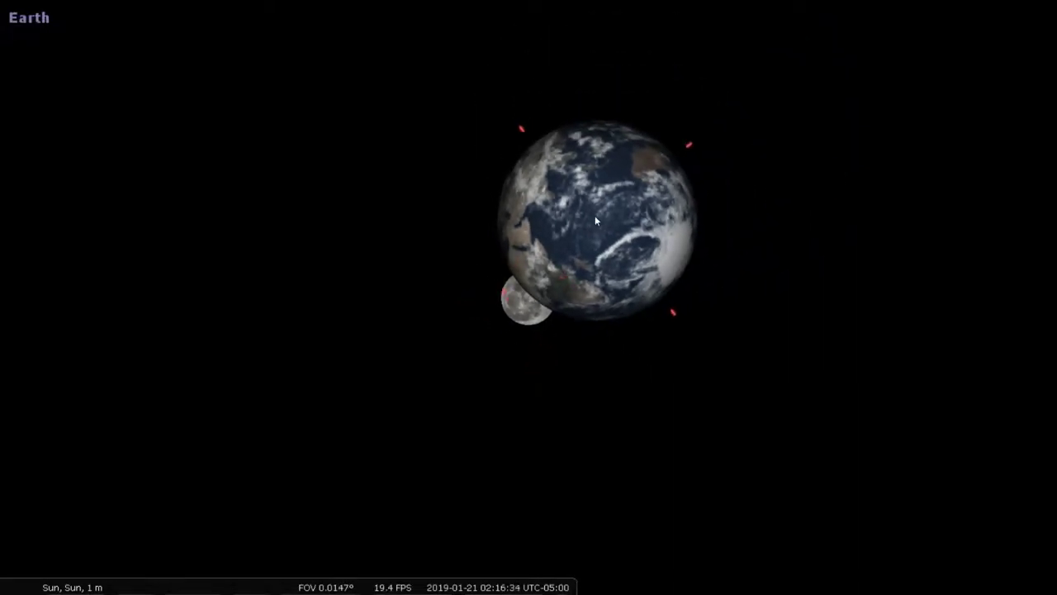
key(space)
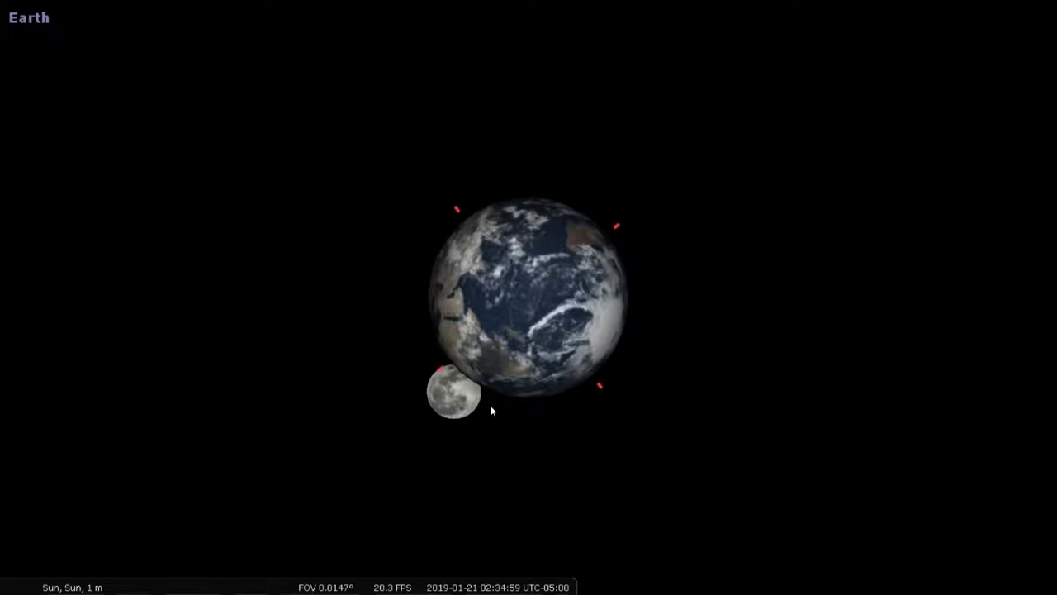
Run time backward so the Moon slides back behind Earth.
key(j)
key(j)
key(j)
key(j)
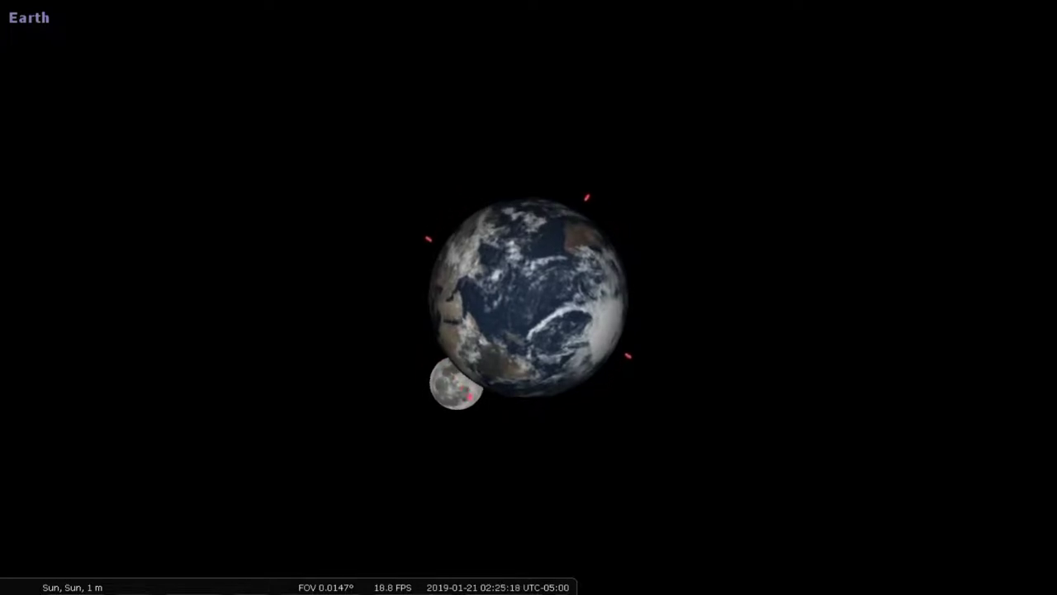